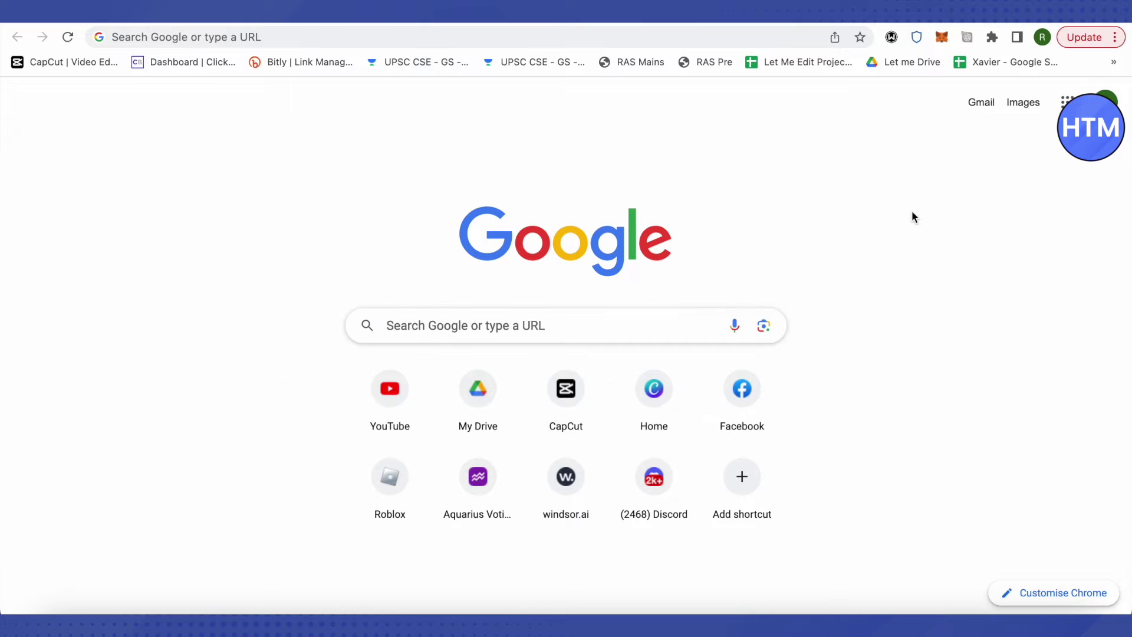
Step: Open the MetaMask wallet popup from the Chrome toolbar fox icon
left_click(942, 37)
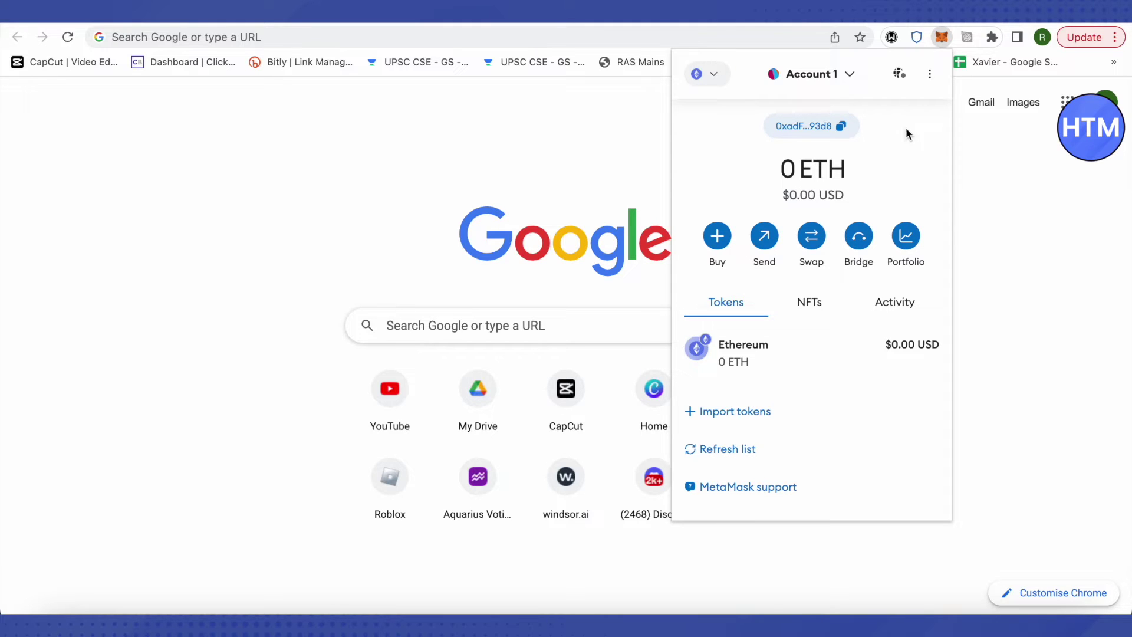
Step: Go to MetaMask's Advanced settings from the options menu
left_click(930, 75)
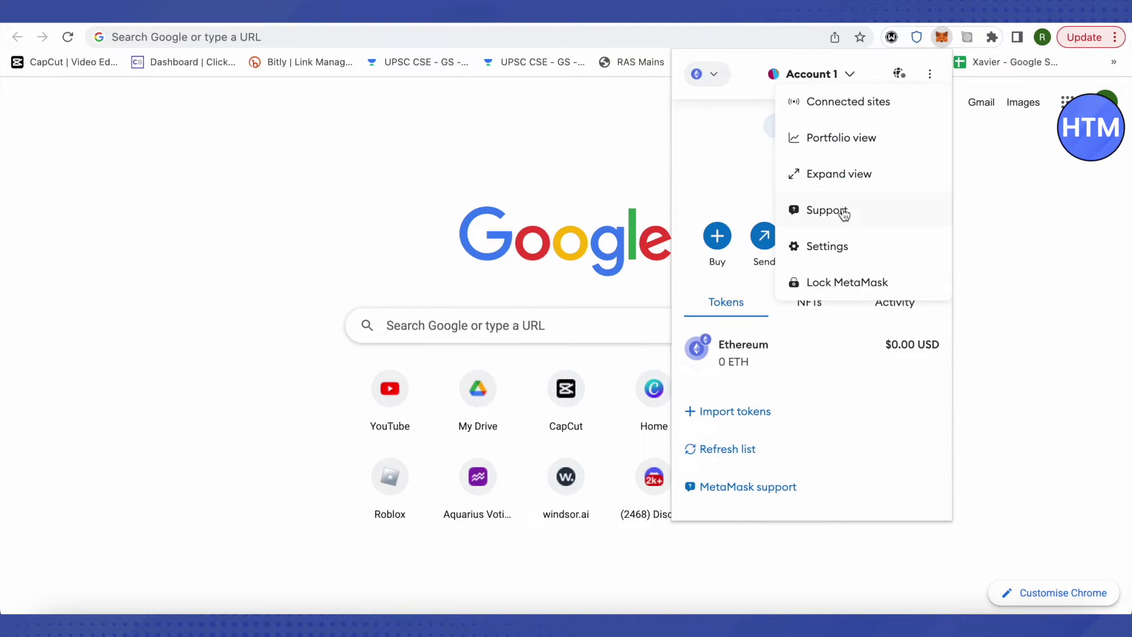
left_click(825, 248)
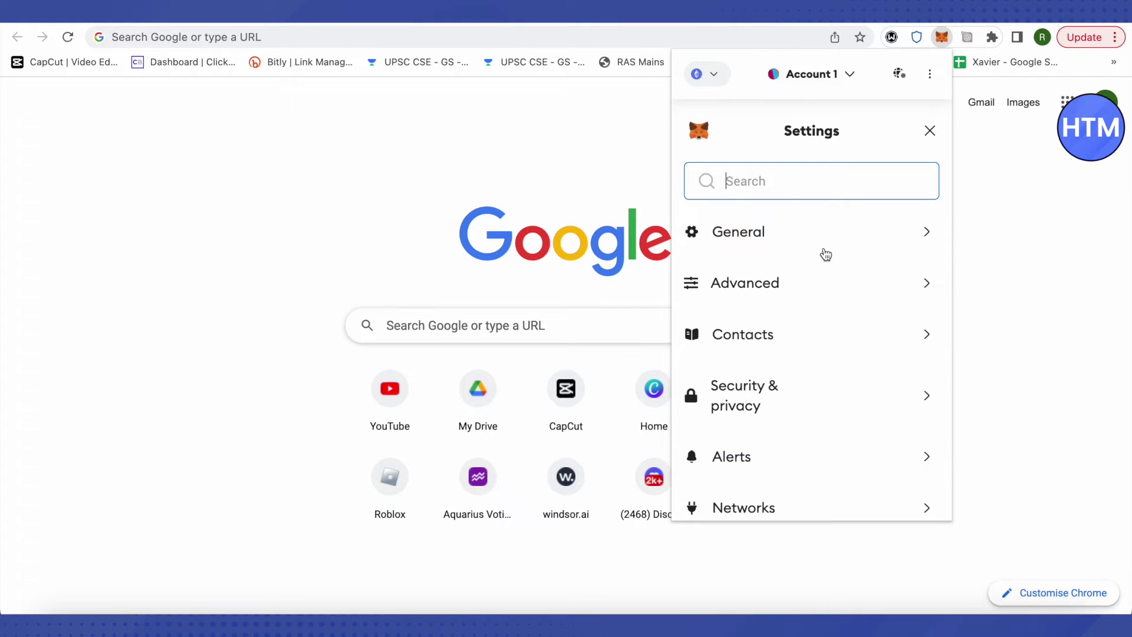
left_click(771, 287)
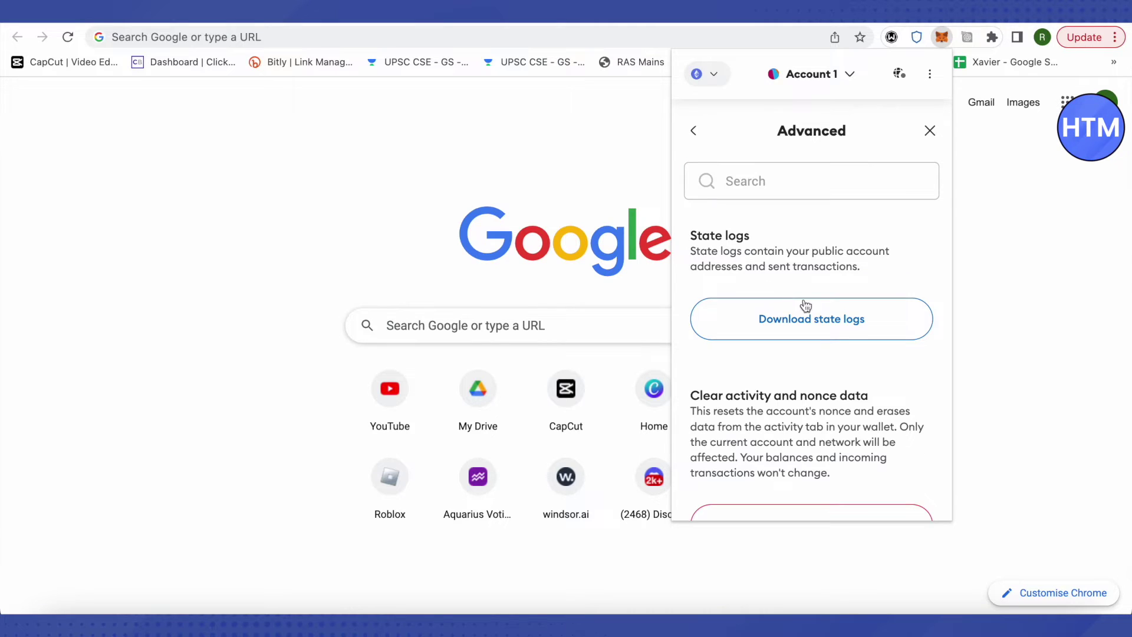
scroll(882, 359, "down", 1)
scroll(882, 358, "down", 10)
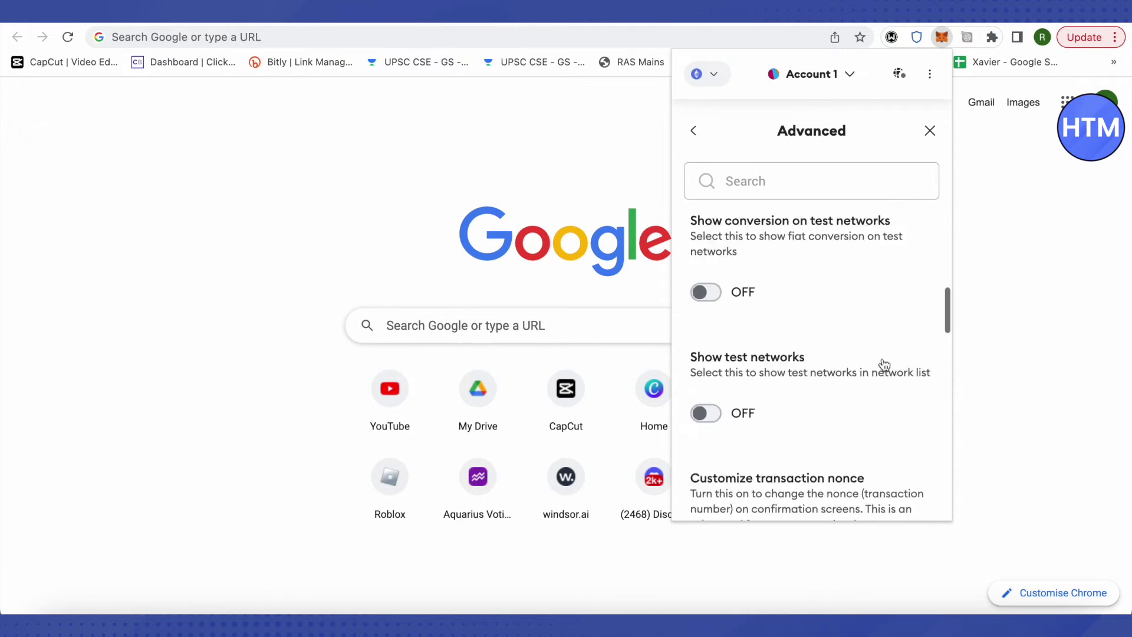
scroll(881, 361, "up", 2)
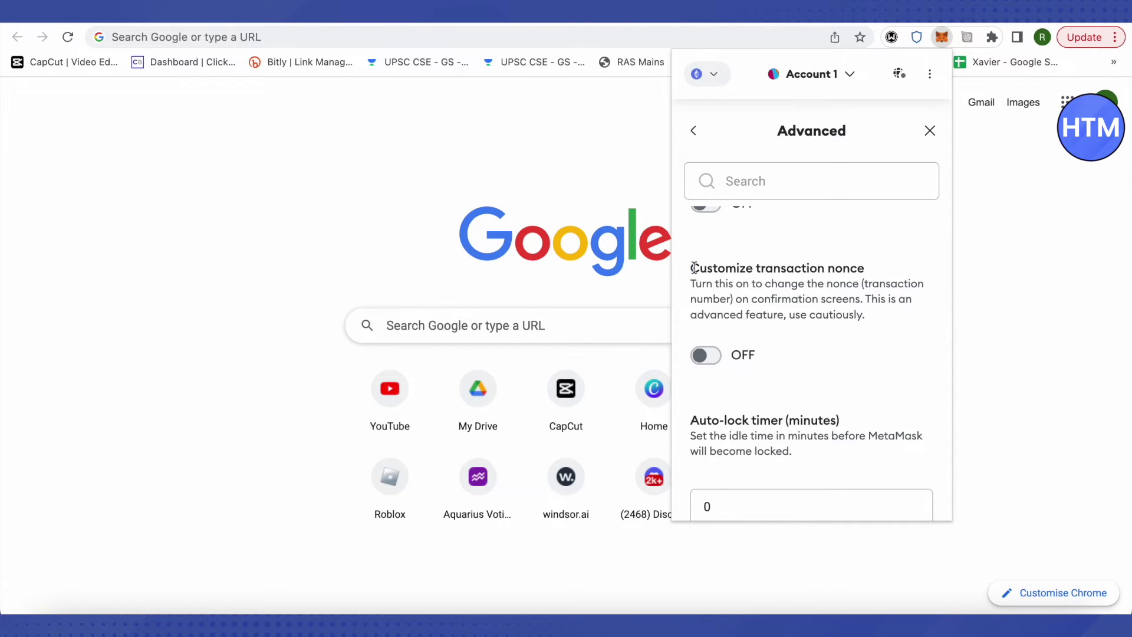
Step: Switch Customize transaction nonce ON and close Settings back to the wallet
left_click_drag(690, 268, 868, 274)
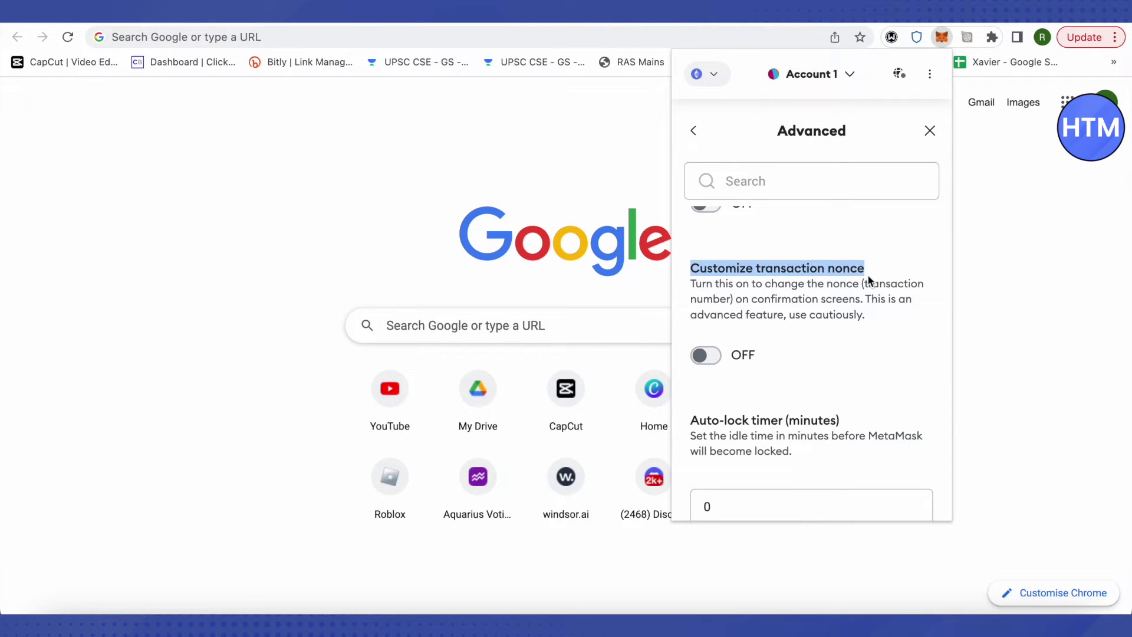
left_click(868, 274)
left_click_drag(692, 268, 779, 270)
left_click(727, 328)
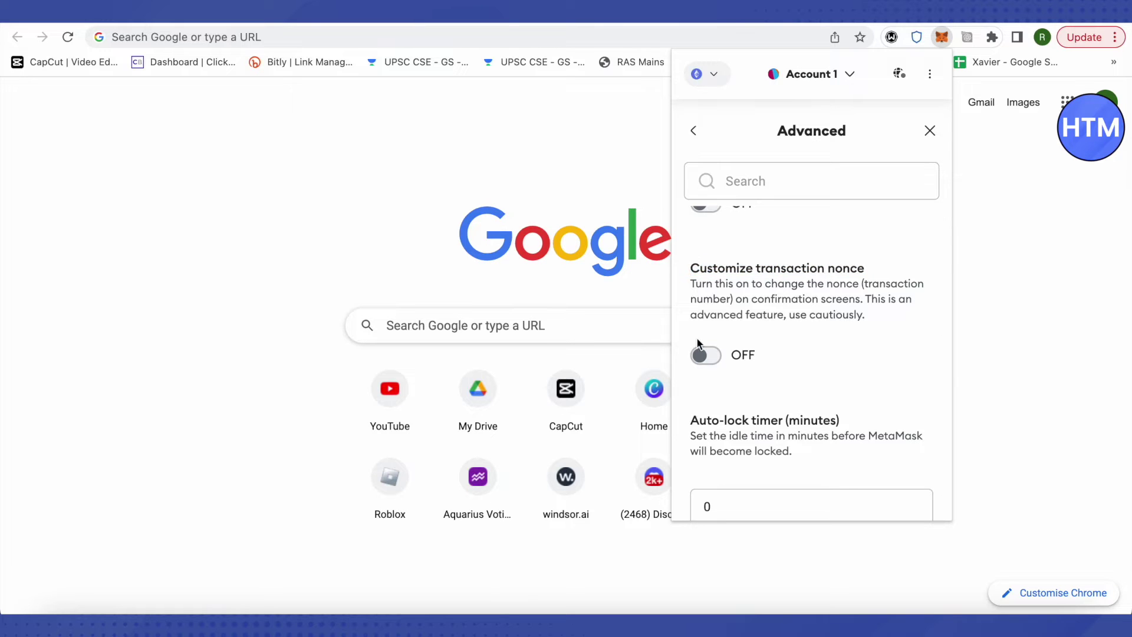
left_click(715, 357)
left_click(694, 133)
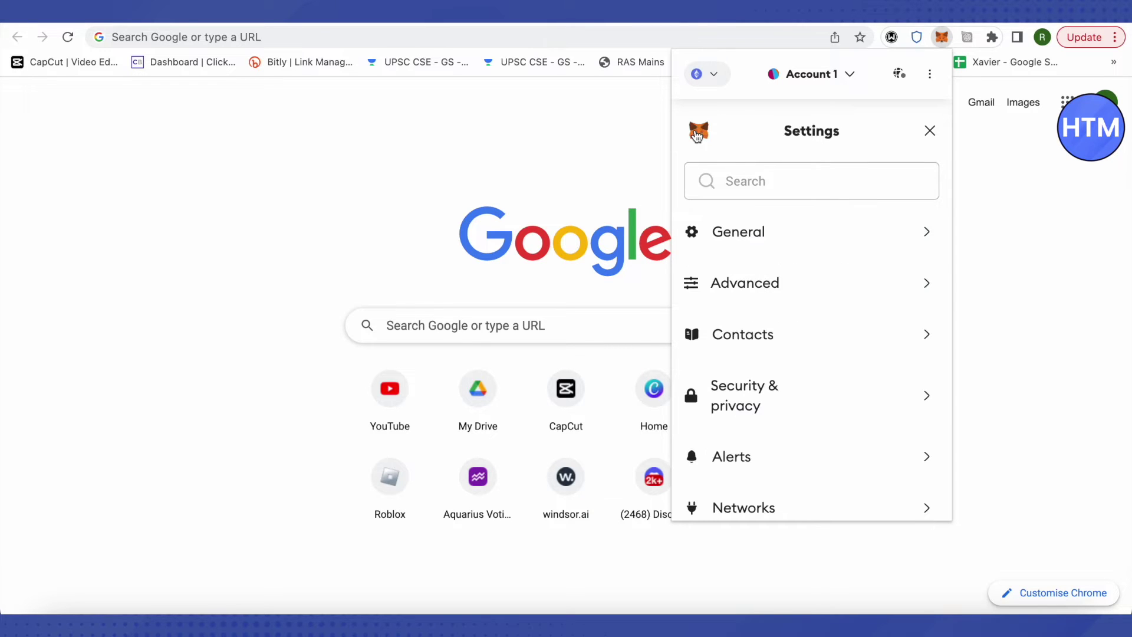
left_click(928, 132)
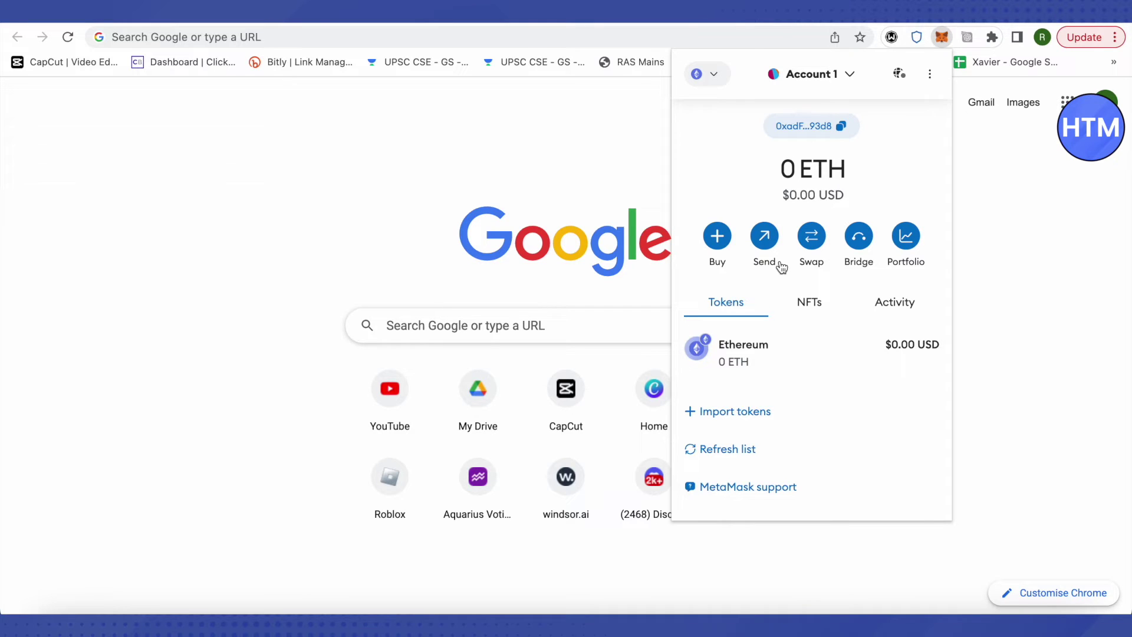
Step: Check the Activity list for transactions, then return to the Tokens list
left_click(895, 308)
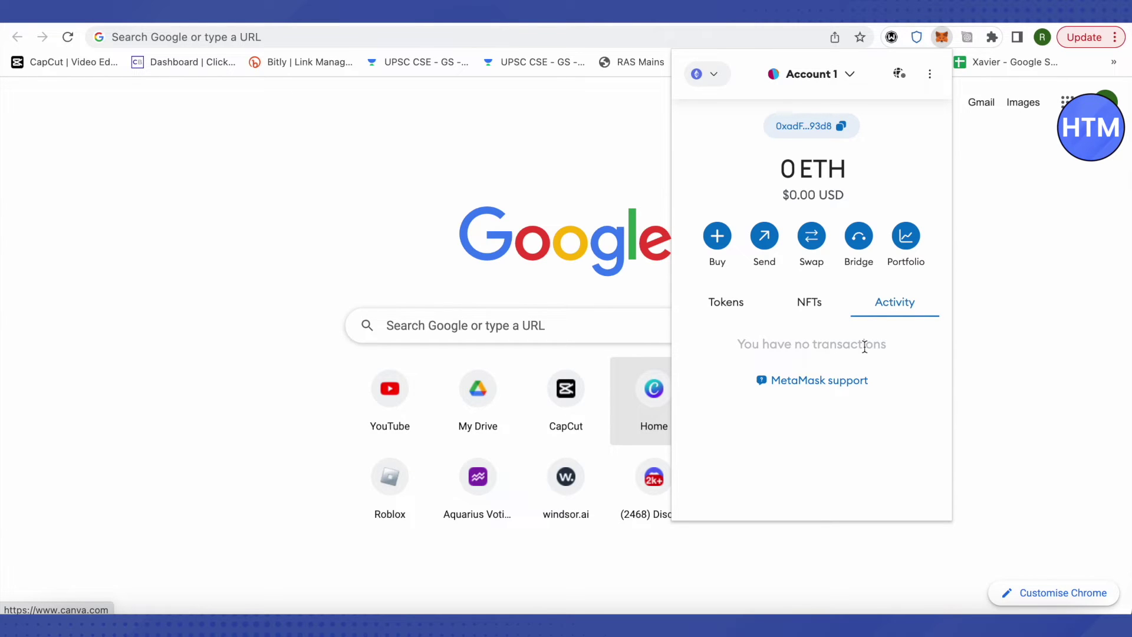
left_click(727, 308)
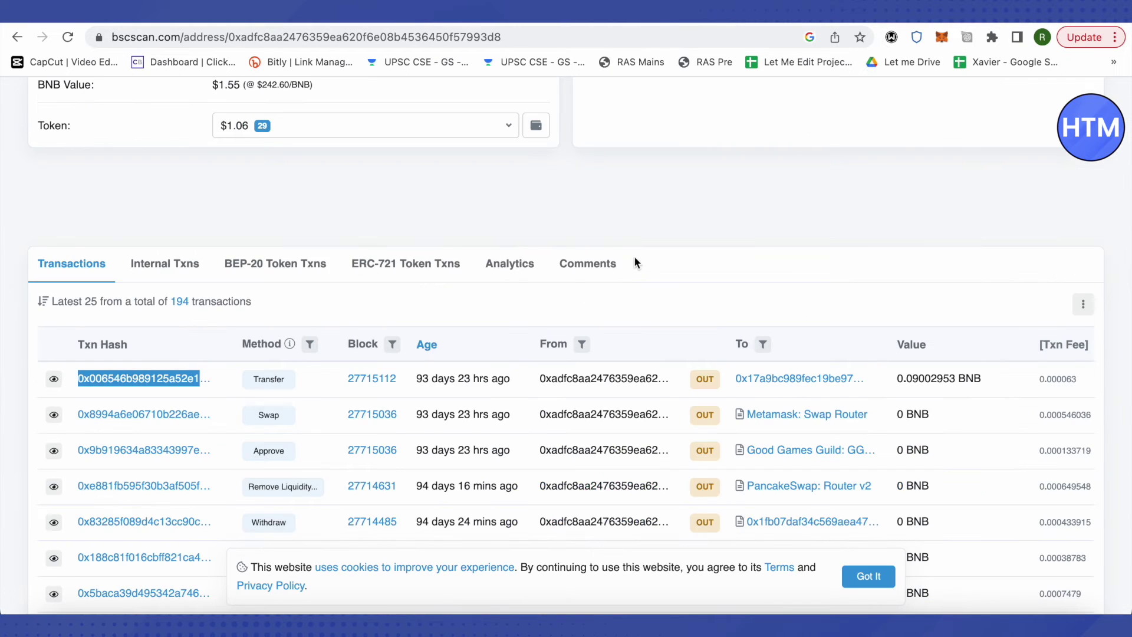
Step: Copy the account address from the full-page MetaMask wallet
scroll(635, 256, "up", 5)
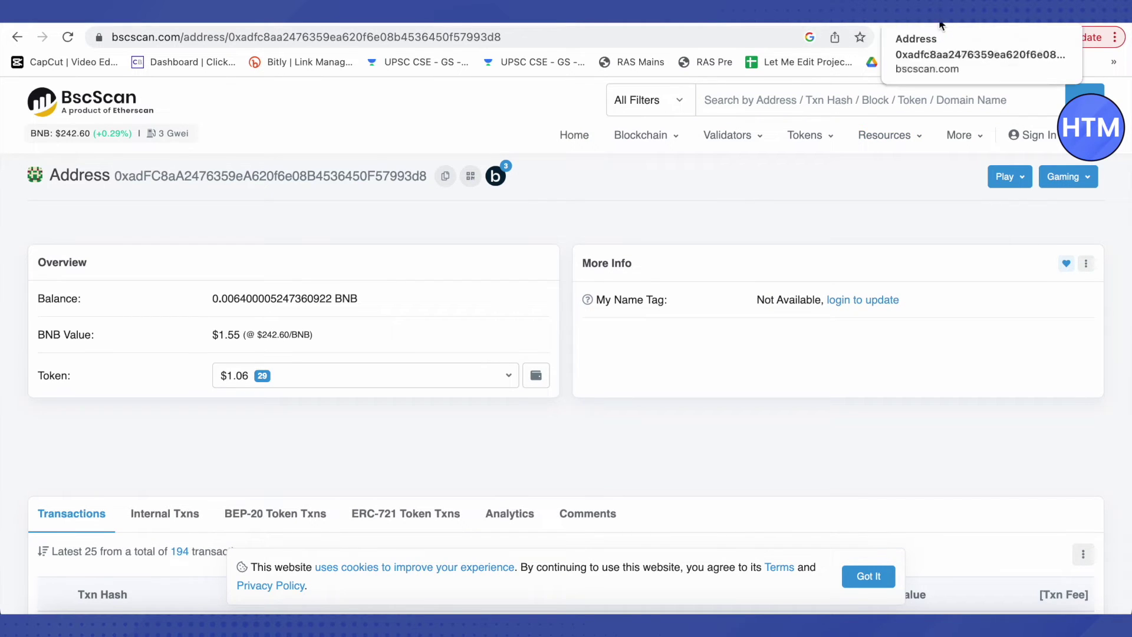
left_click(967, 25)
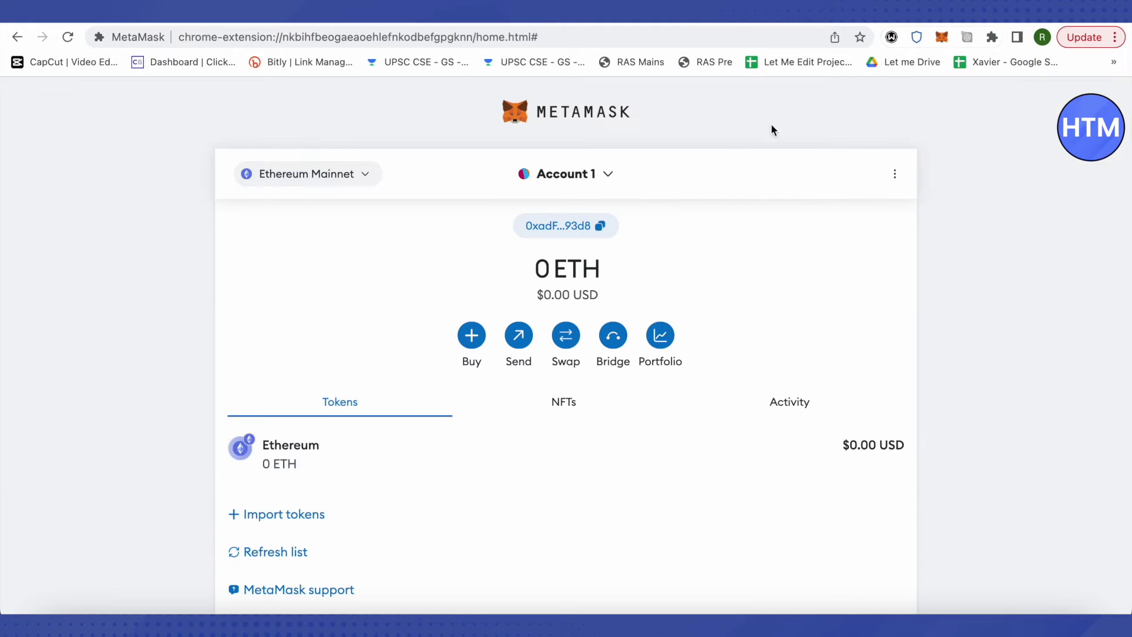
left_click(601, 226)
Step: Open the BscScan homepage in a new tab from the Google search results
left_click(905, 24)
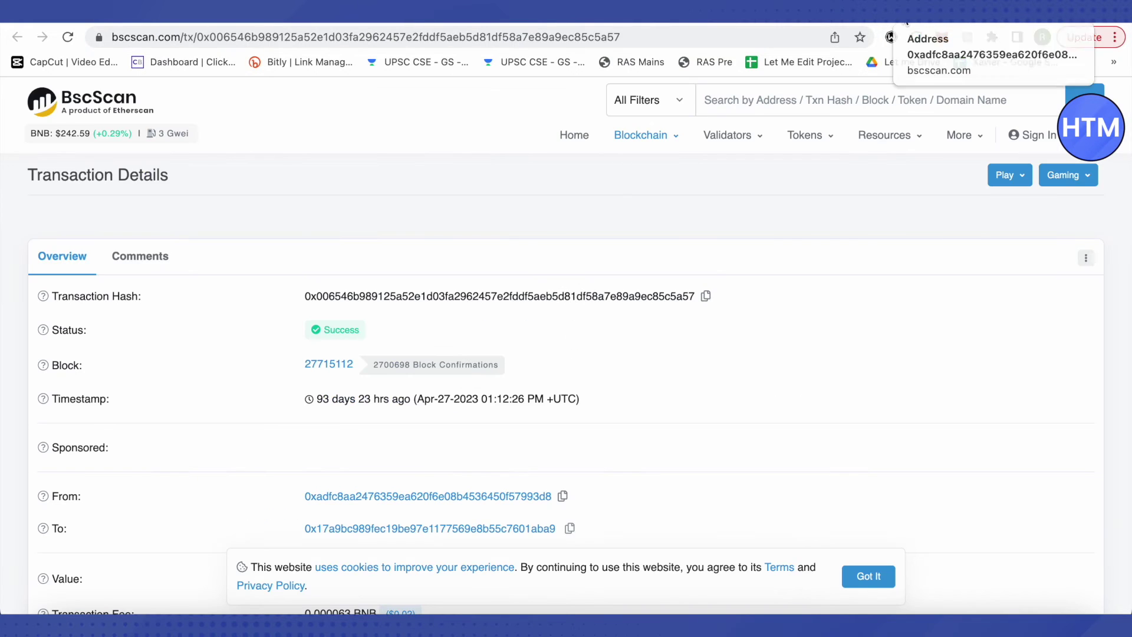
left_click(902, 24)
left_click(896, 22)
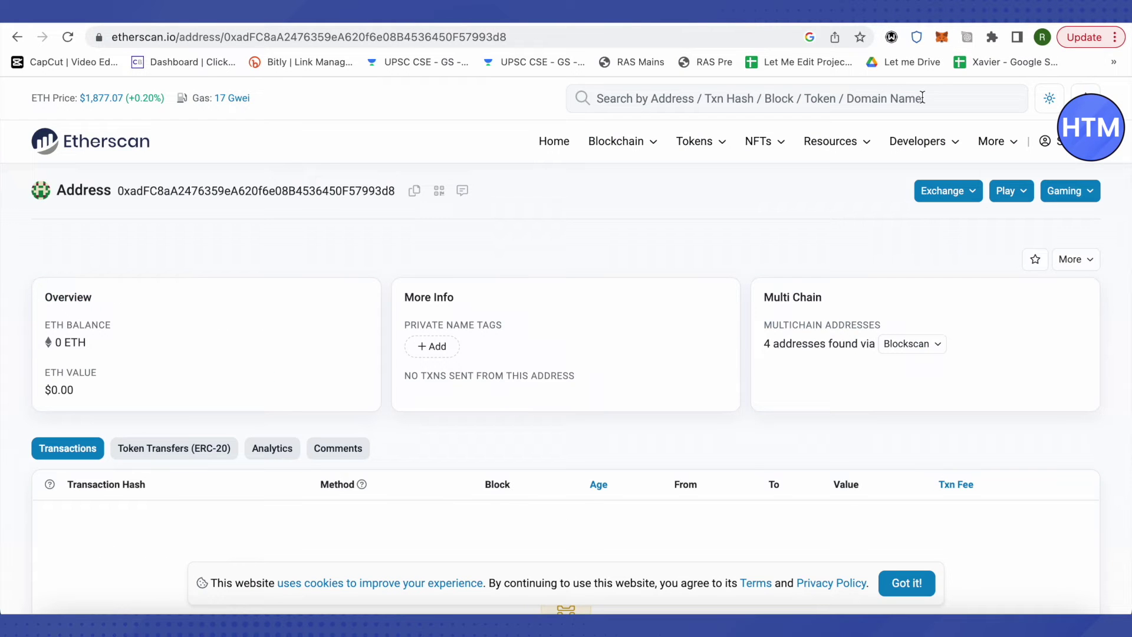
left_click(825, 22)
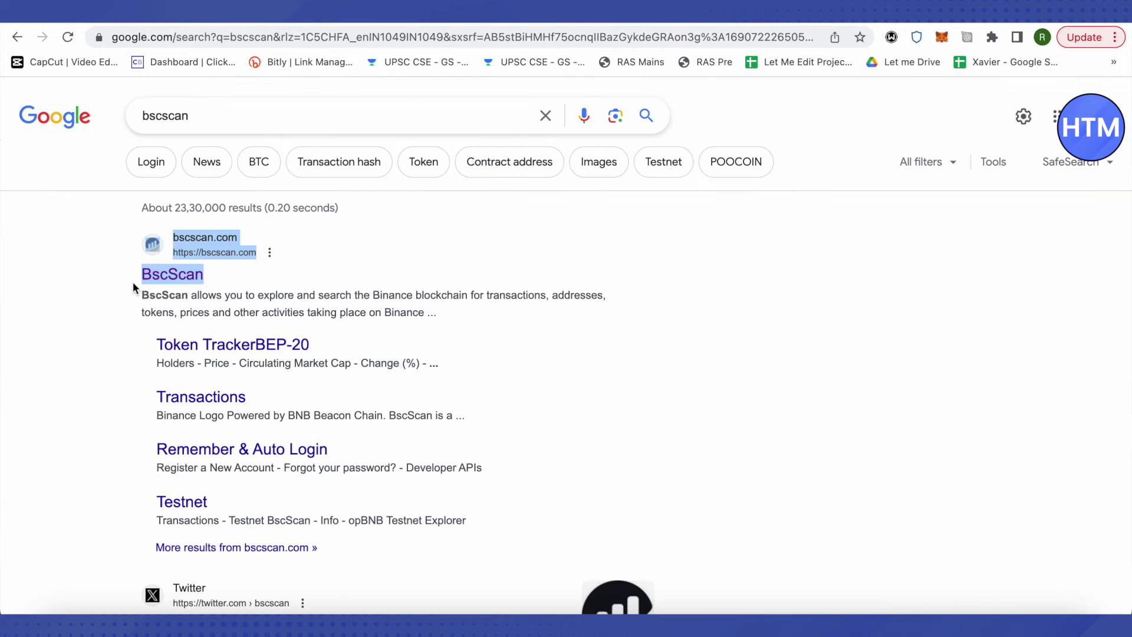
left_click(123, 288)
right_click(143, 275)
left_click(191, 288)
left_click(830, 24)
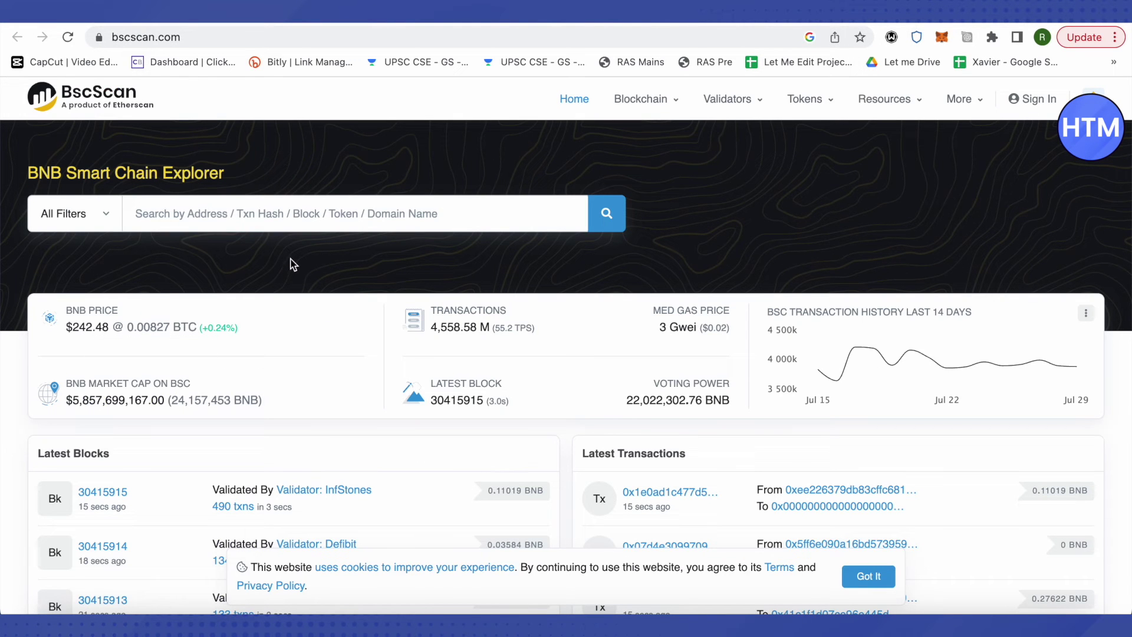
Step: Search BscScan for the pasted wallet address
left_click(265, 220)
key("super+v")
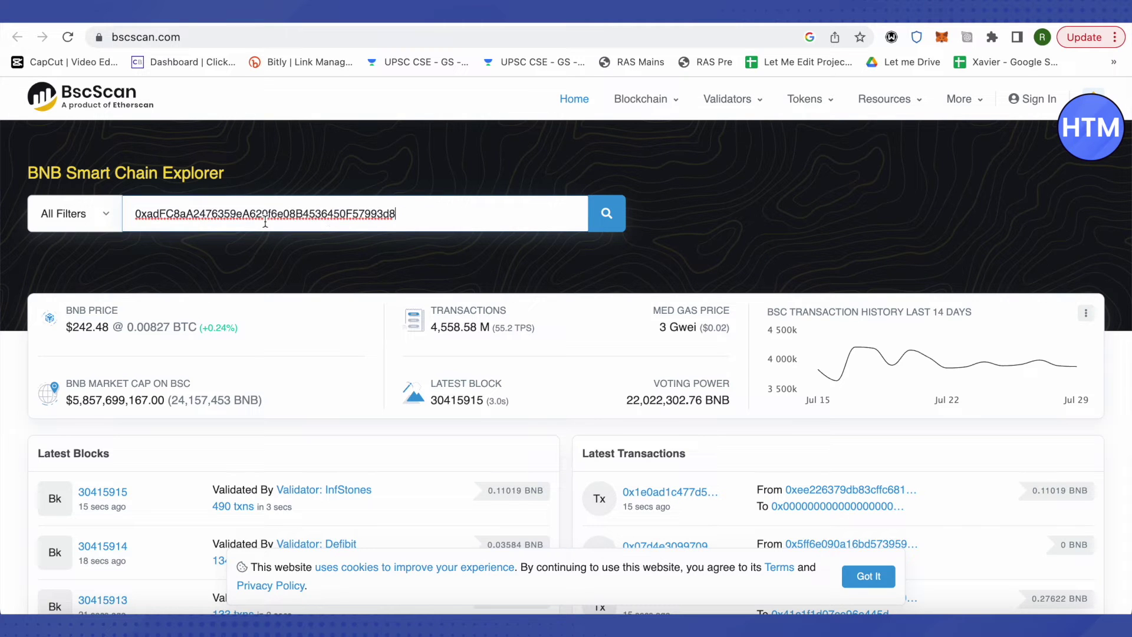
left_click(605, 219)
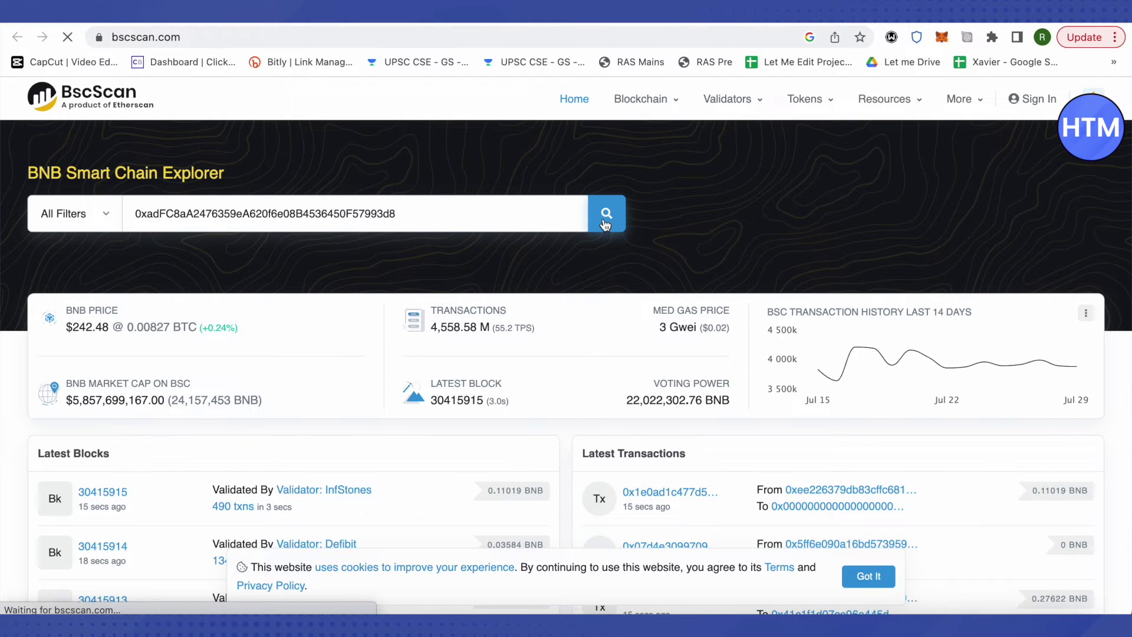
Step: Open the latest transaction's details in a new tab
scroll(552, 241, "down", 4)
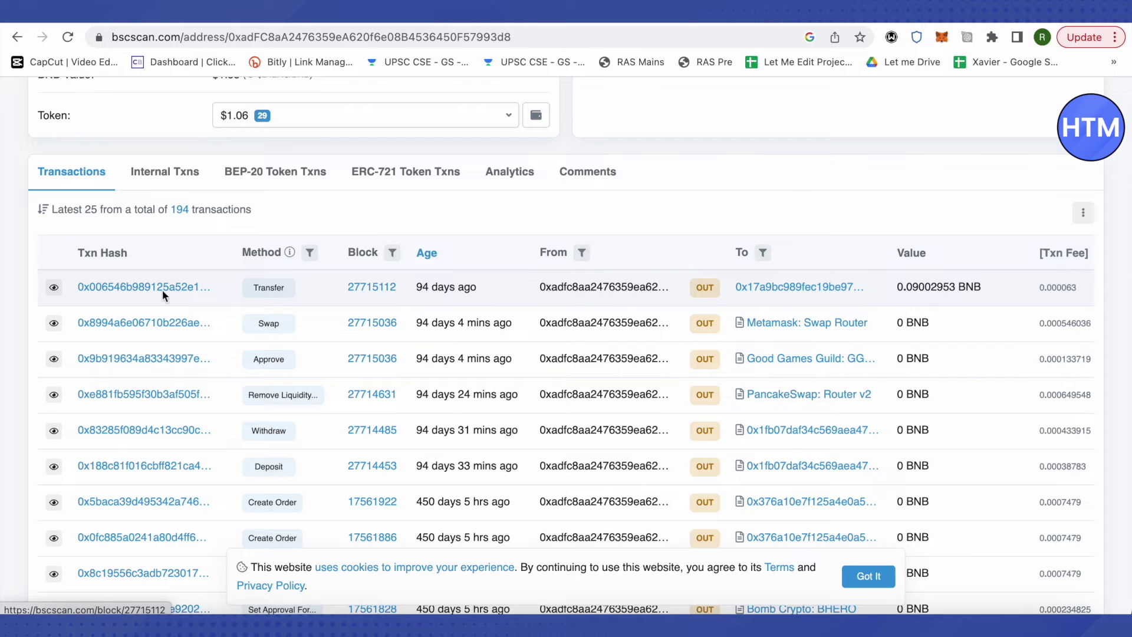
right_click(105, 293)
left_click(376, 295)
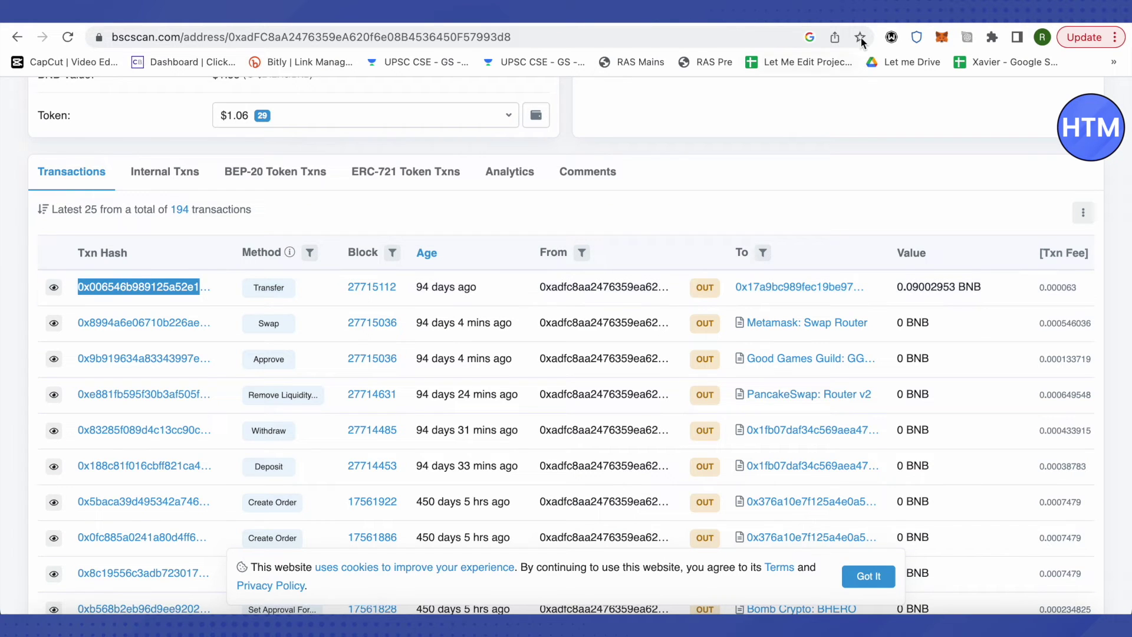
left_click(845, 24)
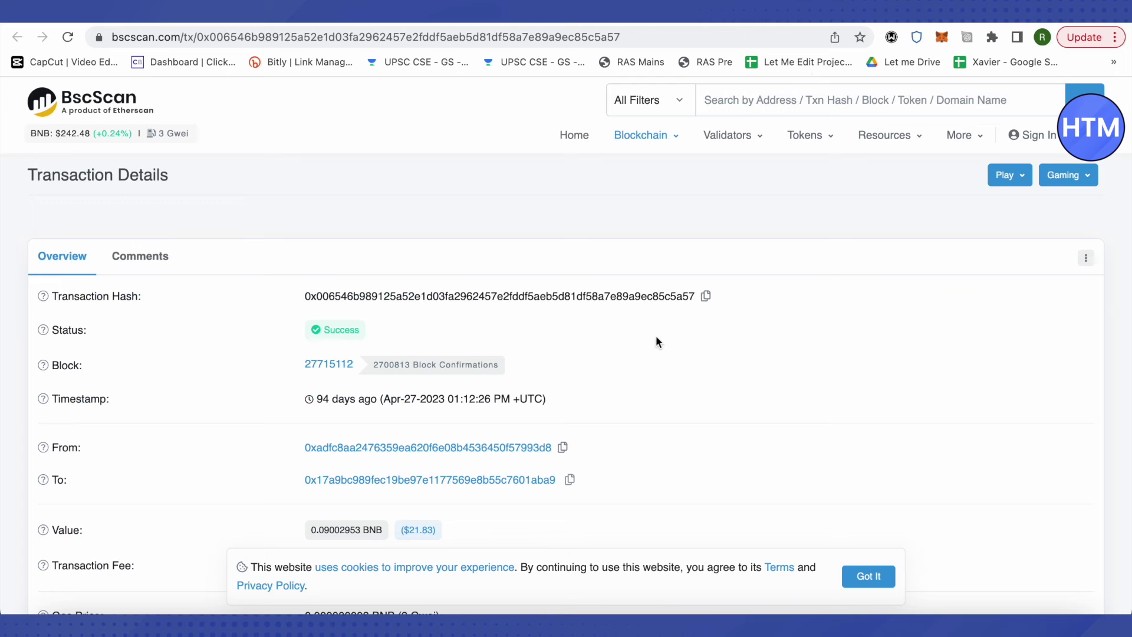
Step: Expand the transaction's extra details and copy Nonce 182 from Other Attributes
scroll(656, 339, "down", 1)
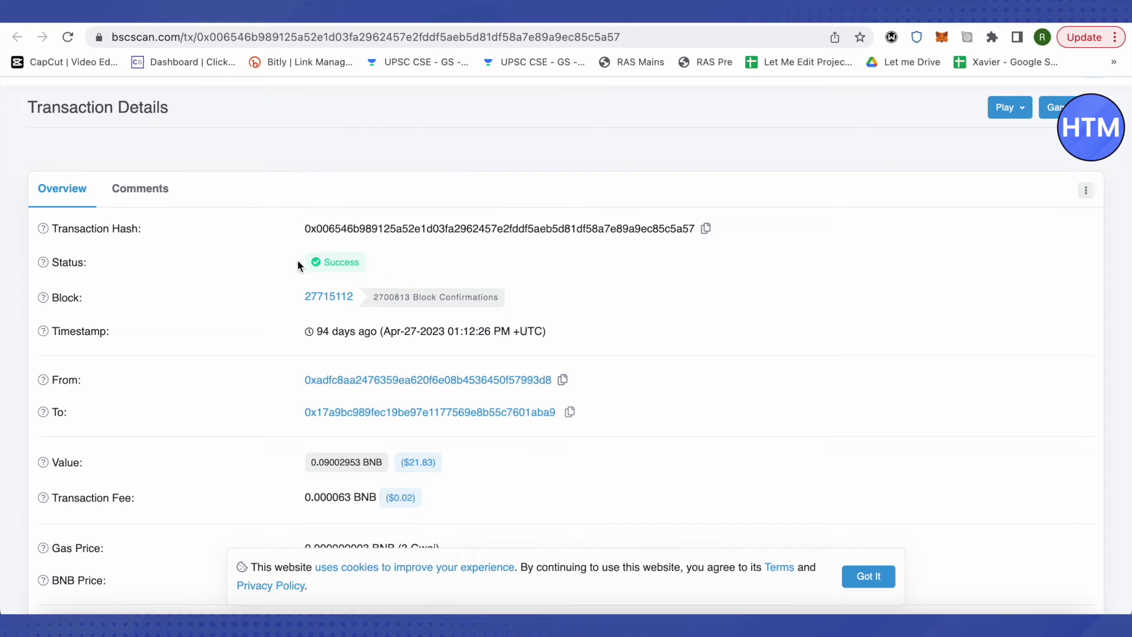
scroll(669, 299, "down", 4)
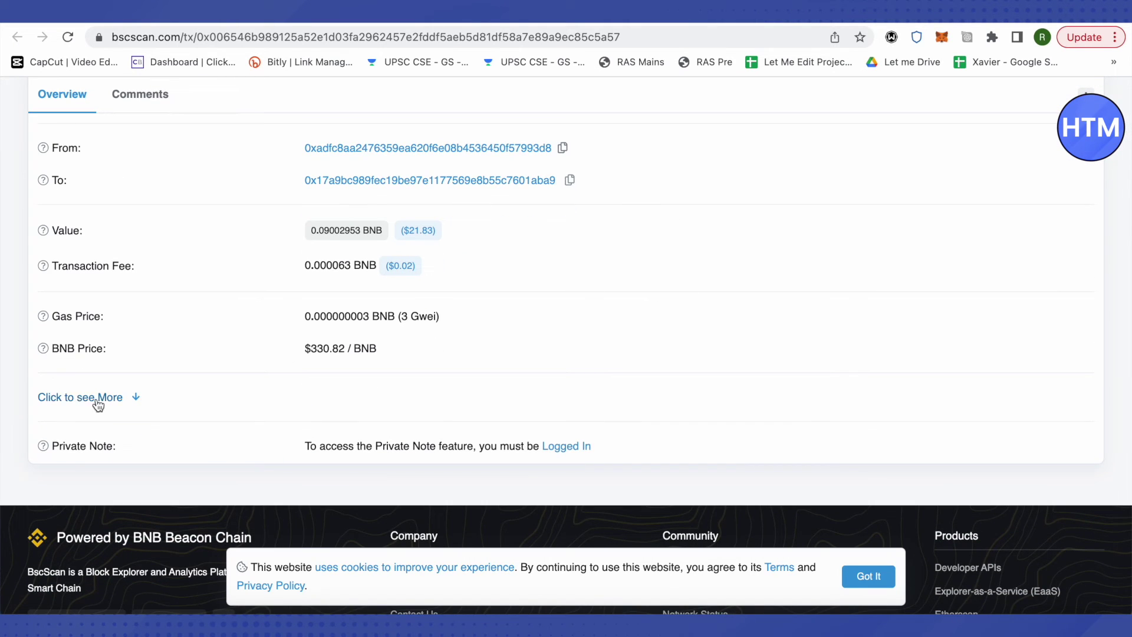
left_click(94, 402)
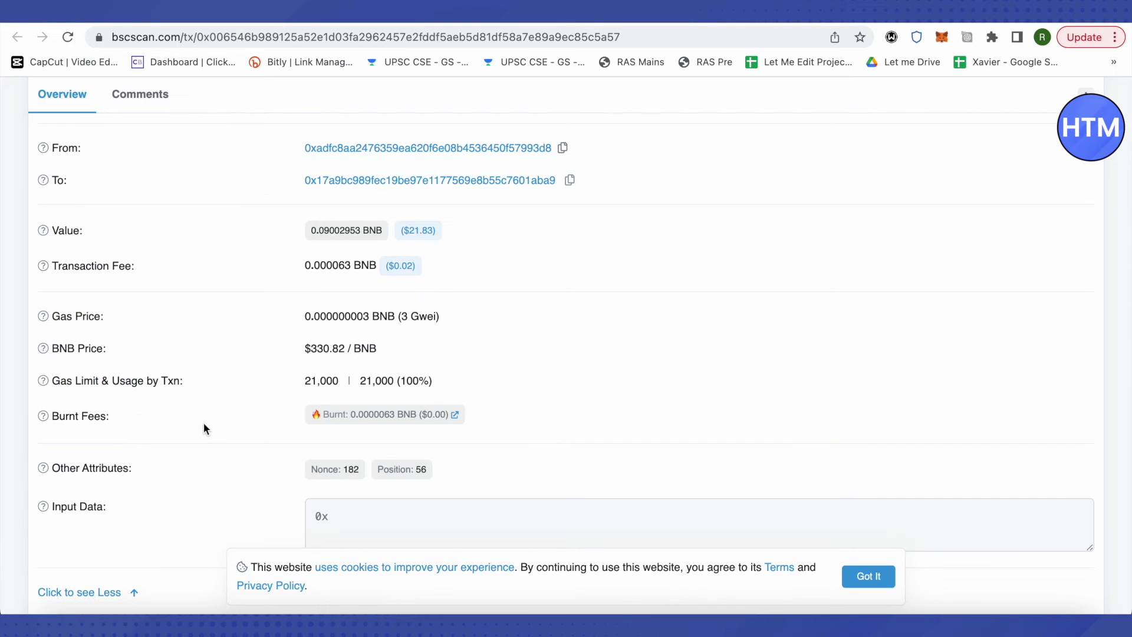
scroll(214, 419, "down", 2)
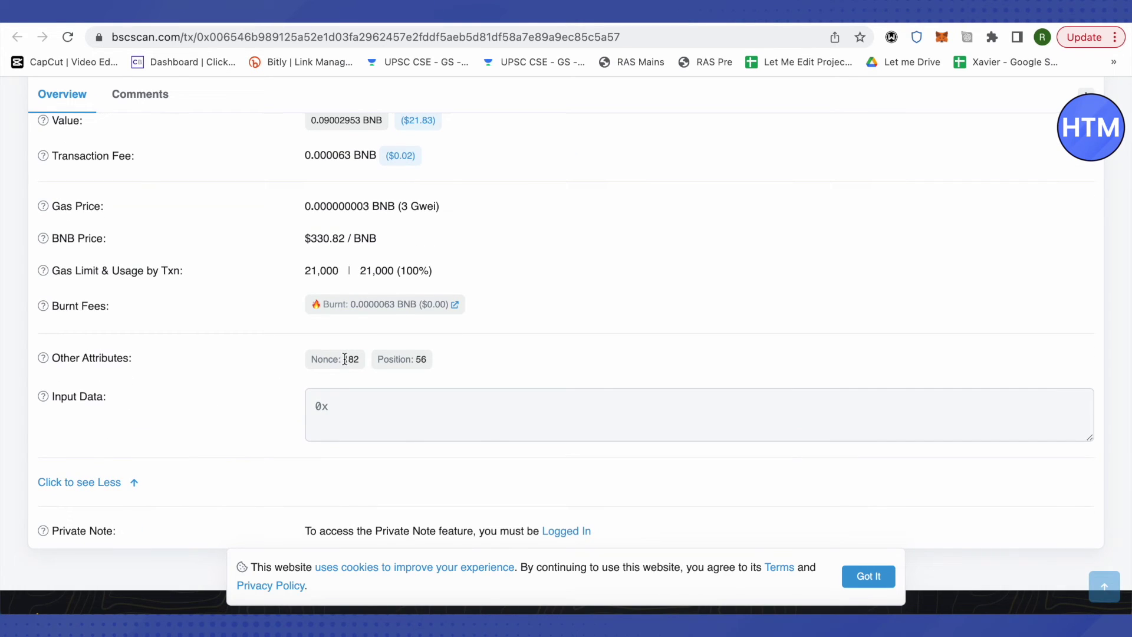
left_click_drag(342, 361, 361, 360)
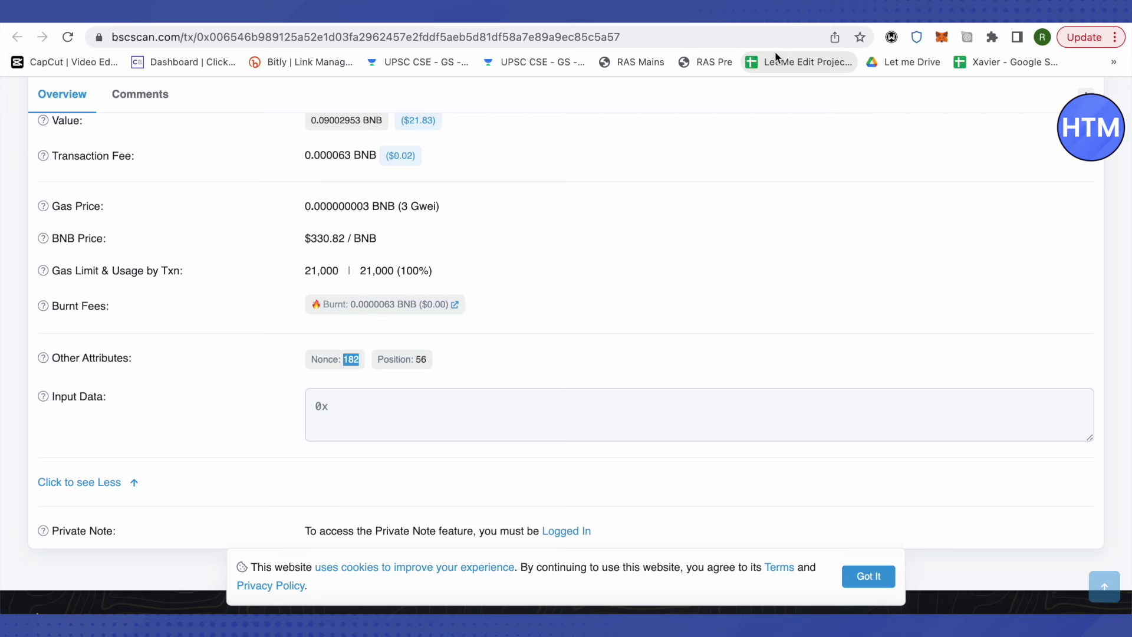
left_click(939, 39)
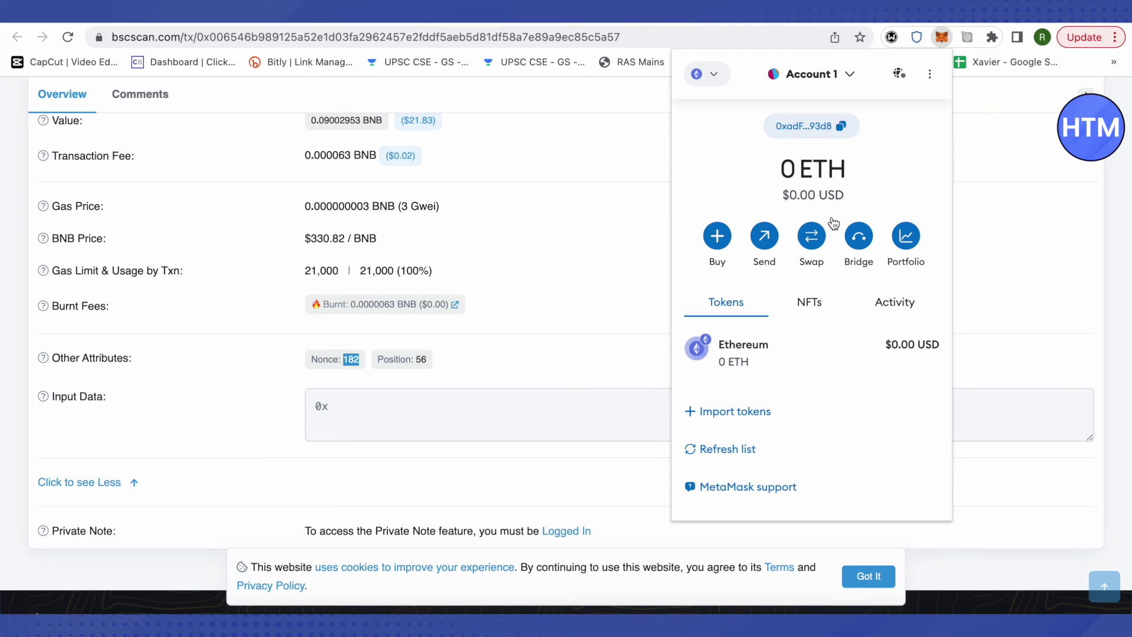
Step: Prepare a 0 ETH send to Account 1's own pasted address and continue to confirmation
left_click(765, 243)
left_click(911, 122)
left_click(765, 243)
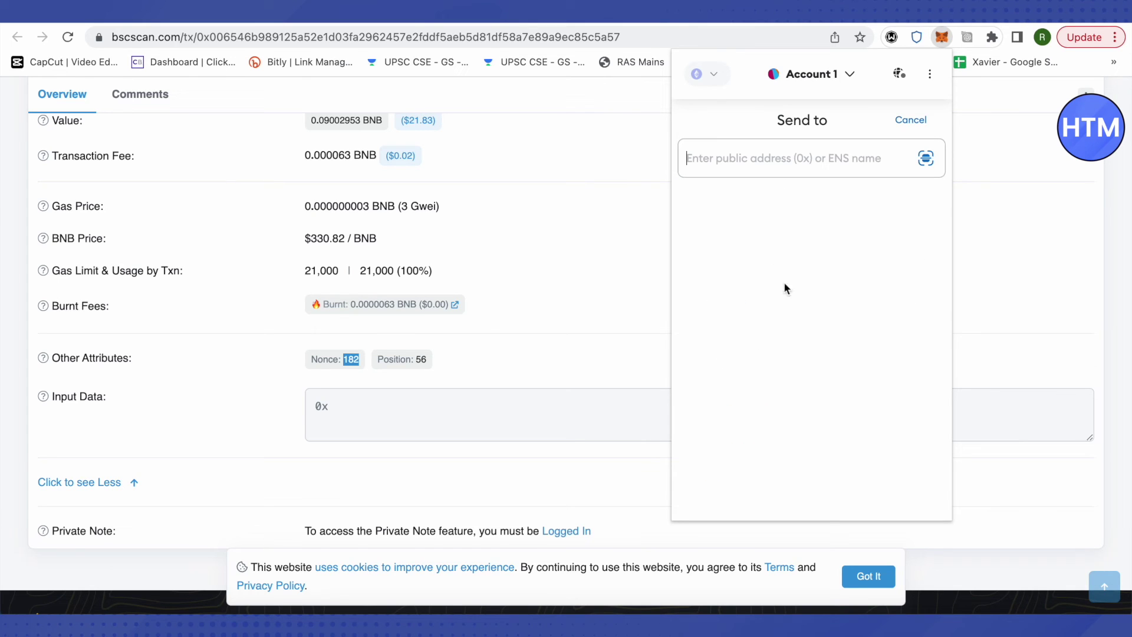
type("0xadFC8aA2476359eA620f6e08B4536450F57993d8")
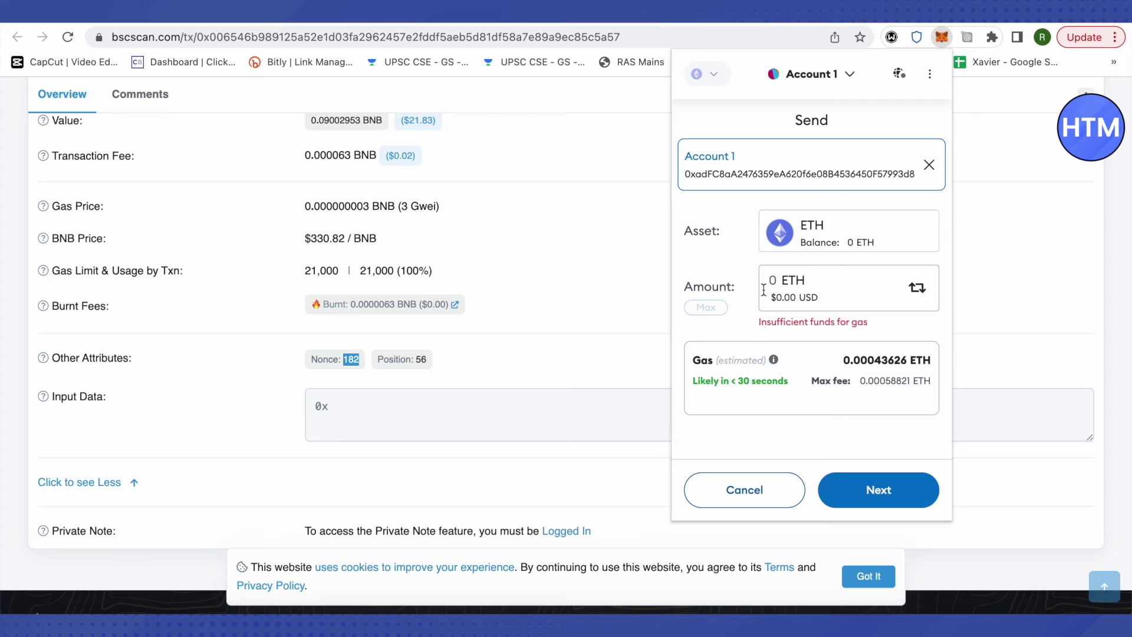
left_click(902, 487)
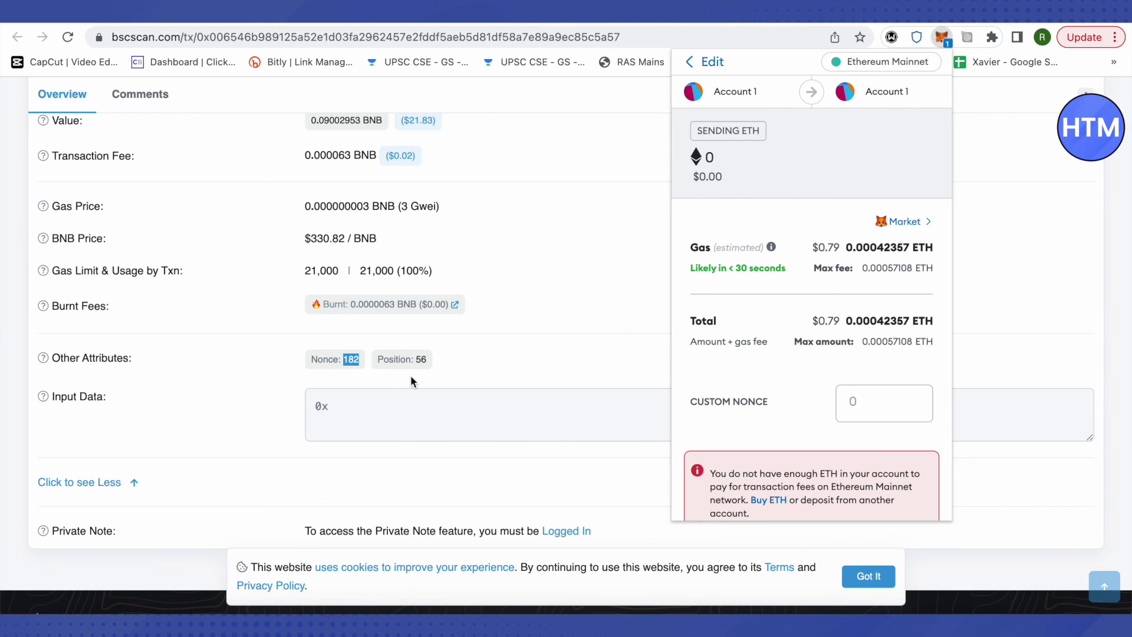
Step: Enter 182 in the Custom Nonce field of the self-send confirmation
left_click(879, 411)
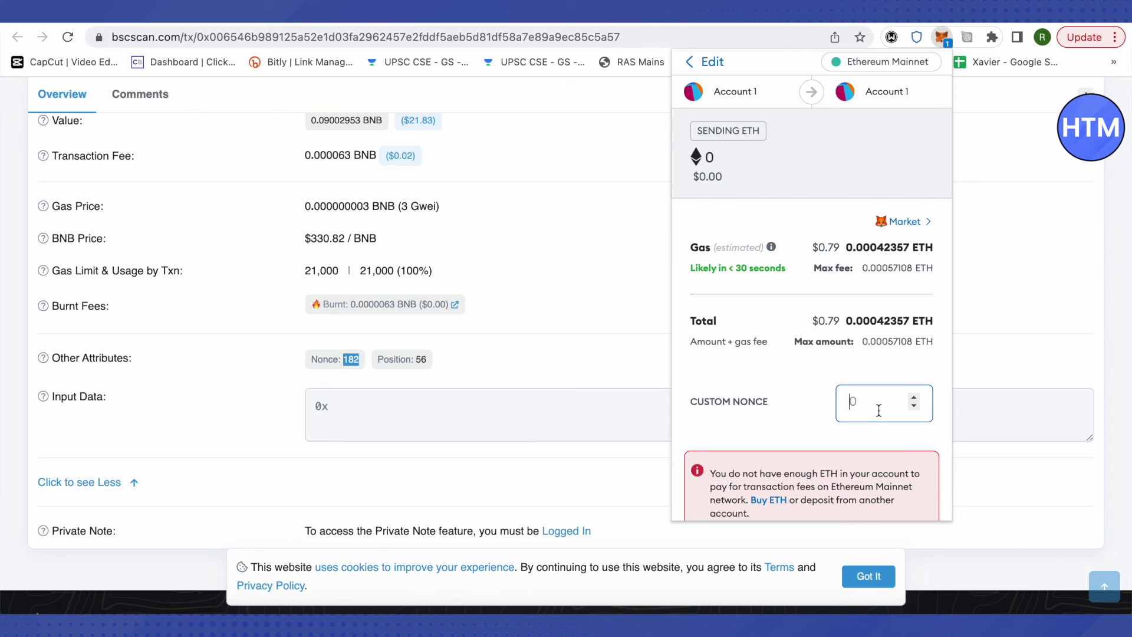
type("18")
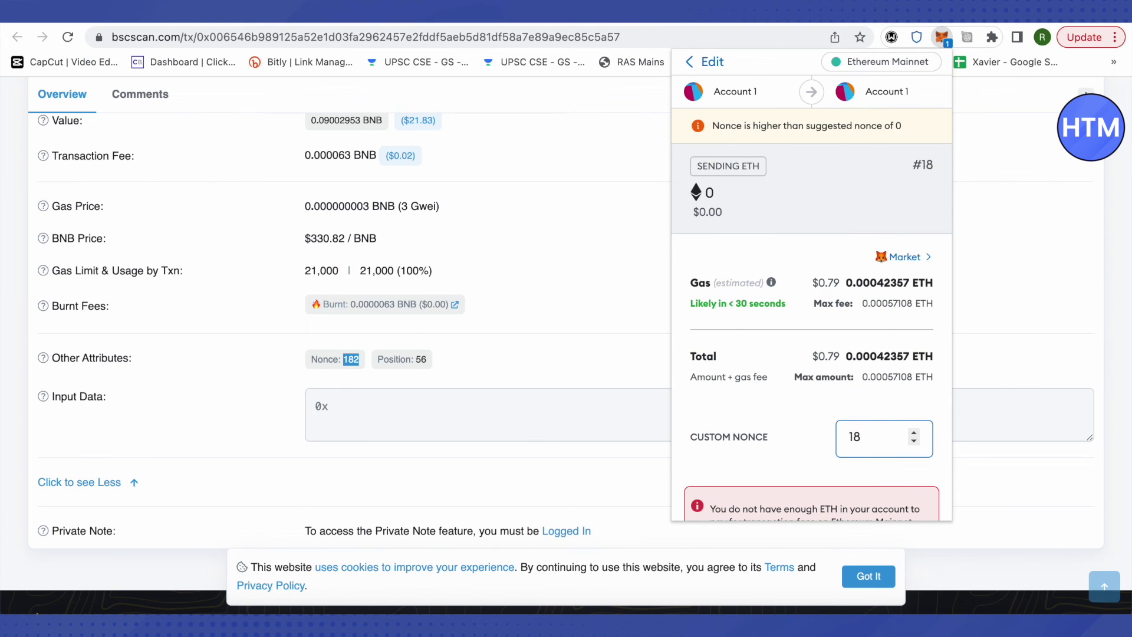
type("2")
scroll(803, 391, "down", 3)
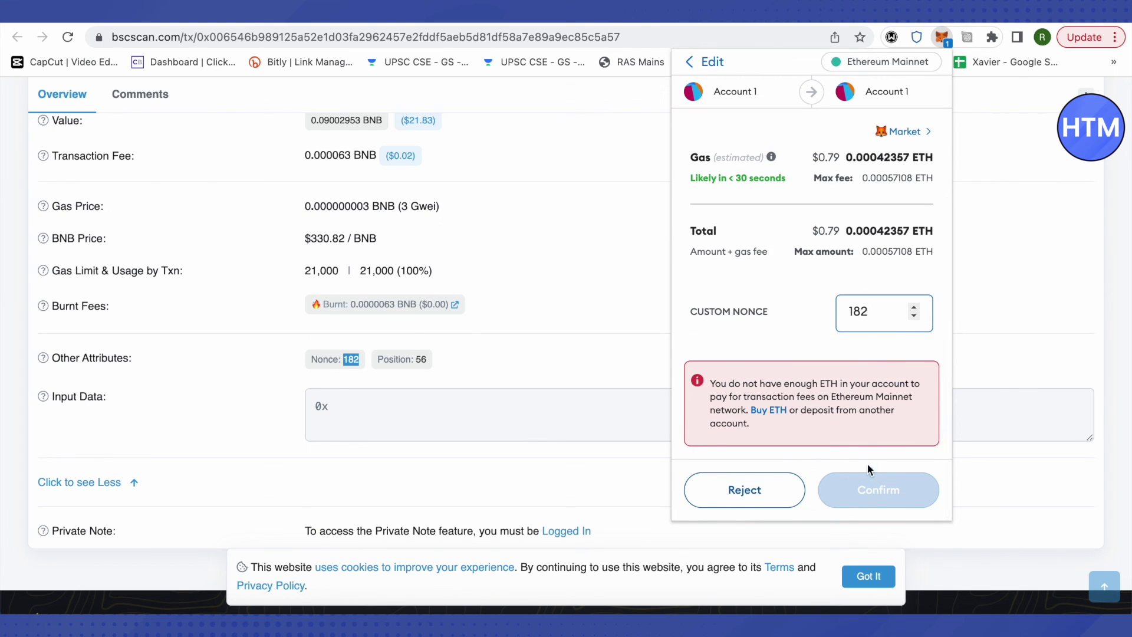